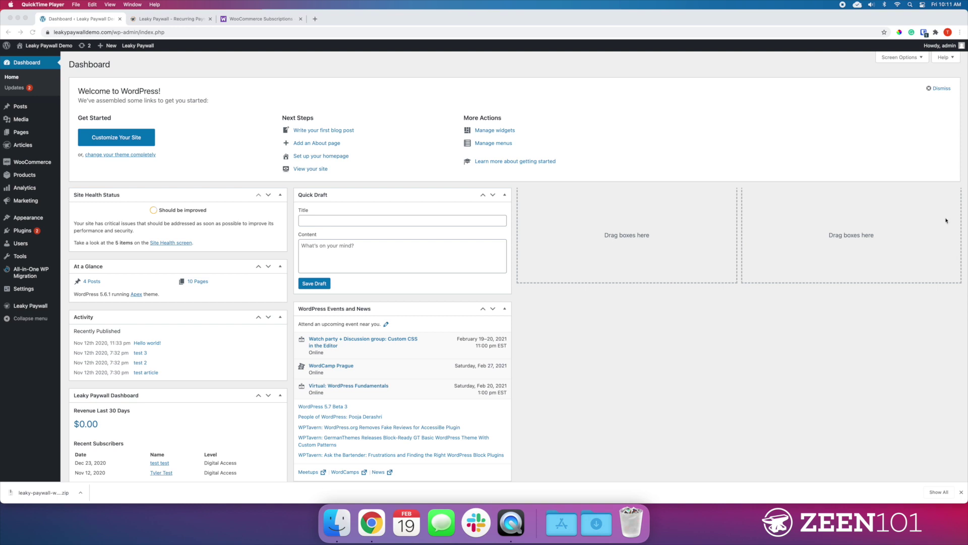
Browse the Leaky Paywall Recurring Payments and WooCommerce Subscriptions pages, then return to the dashboard.
{"action": "left_click", "coordinate": [191, 21]}
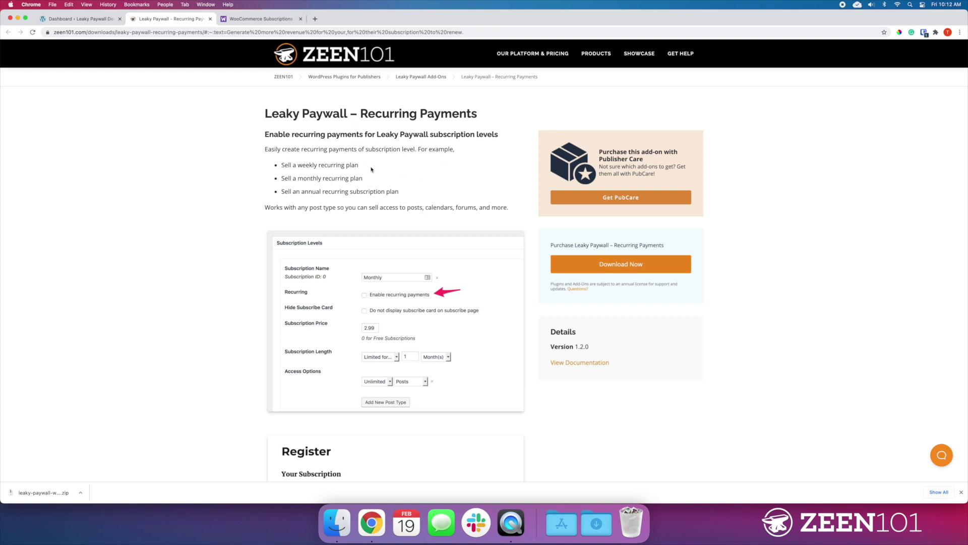
{"action": "left_click", "coordinate": [226, 21]}
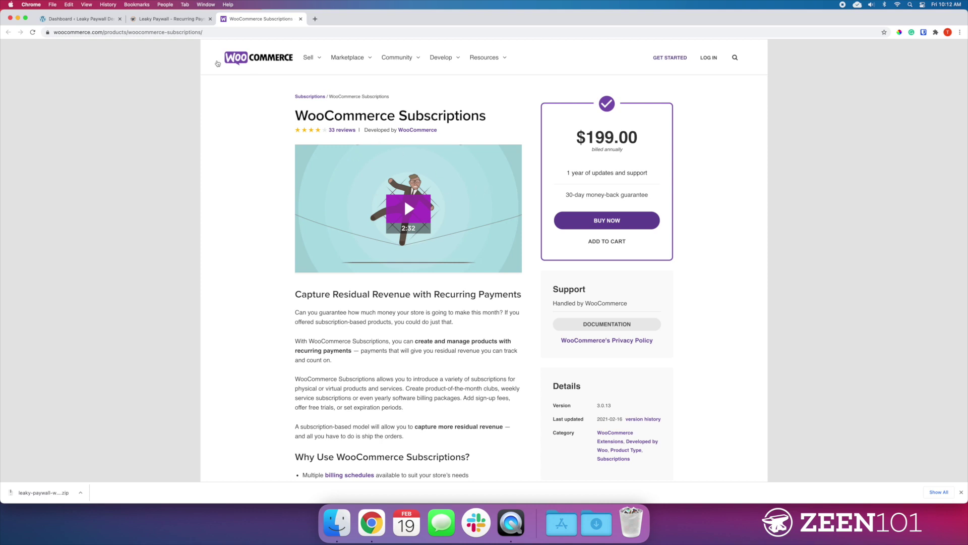
{"action": "left_click", "coordinate": [78, 21]}
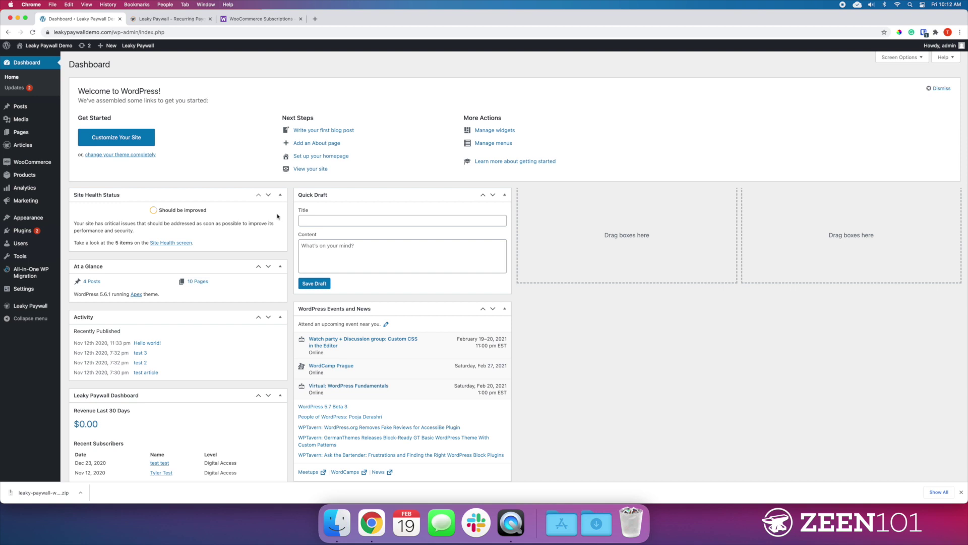
Uncheck guest checkout in WooCommerce Accounts & Privacy settings and save the changes.
{"action": "left_click", "coordinate": [24, 174]}
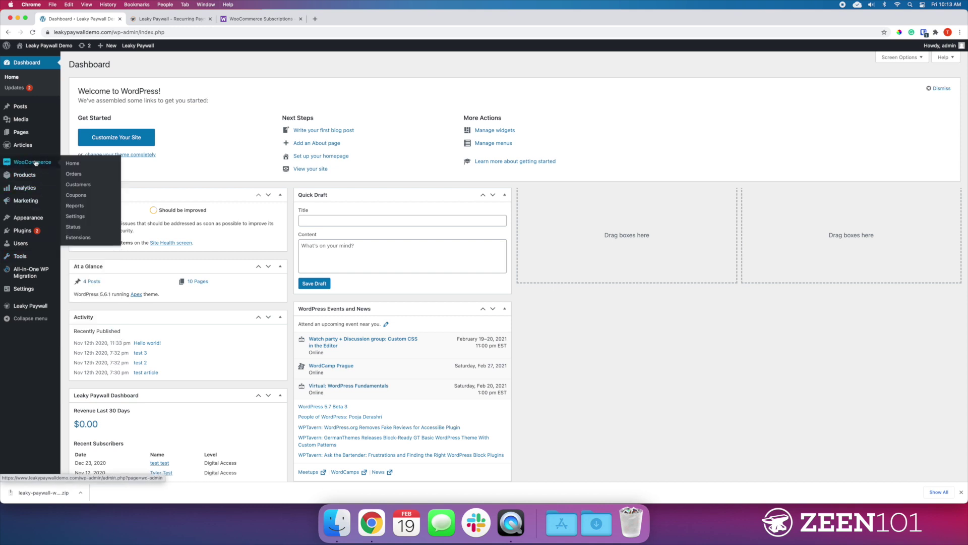
{"action": "left_click", "coordinate": [76, 216]}
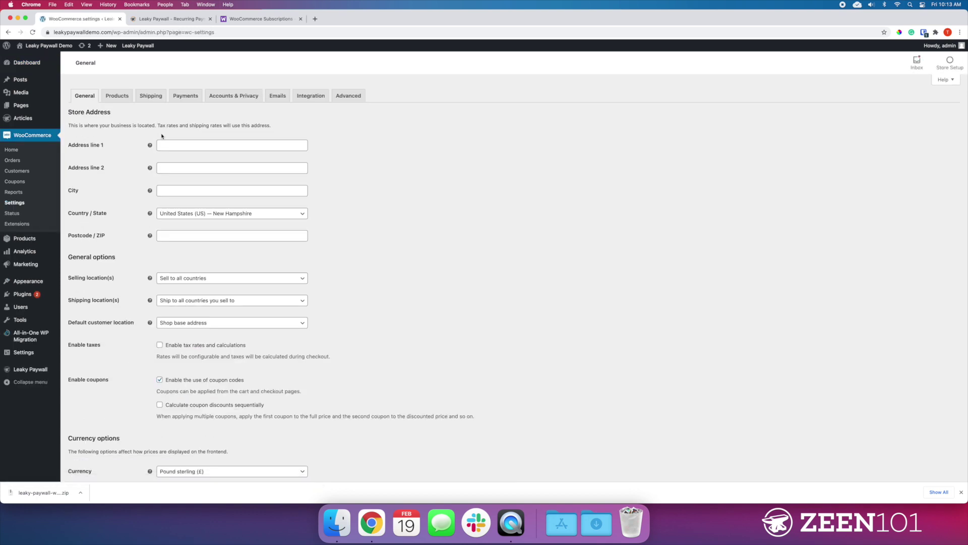
{"action": "left_click", "coordinate": [233, 99]}
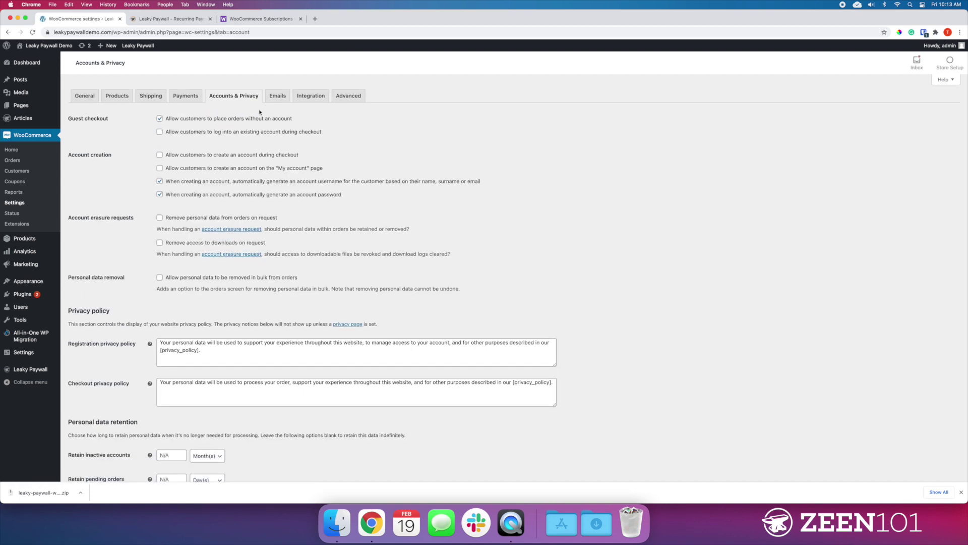
{"action": "left_click", "coordinate": [129, 121]}
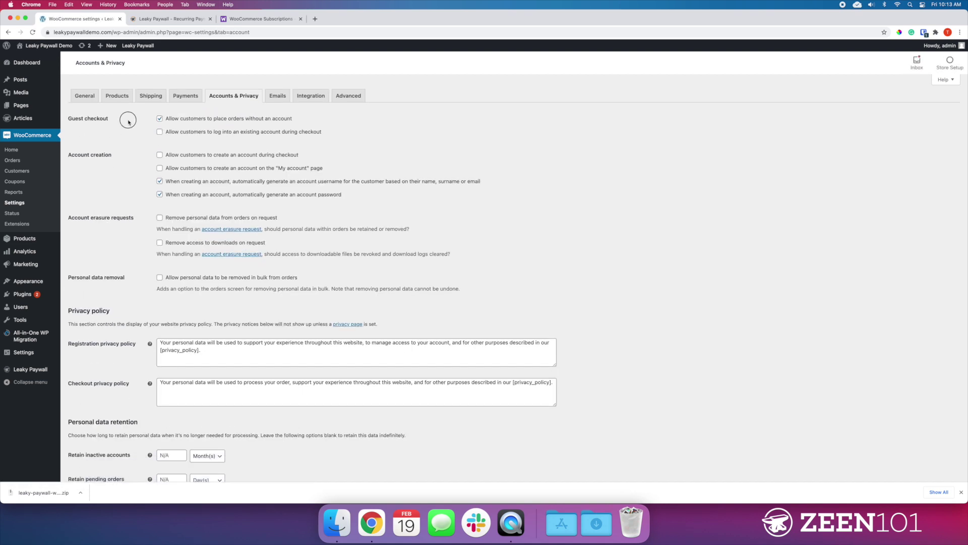
{"action": "left_click", "coordinate": [160, 119]}
{"action": "left_click", "coordinate": [380, 139]}
{"action": "scroll", "coordinate": [290, 169], "scroll_direction": "down", "scroll_amount": 5}
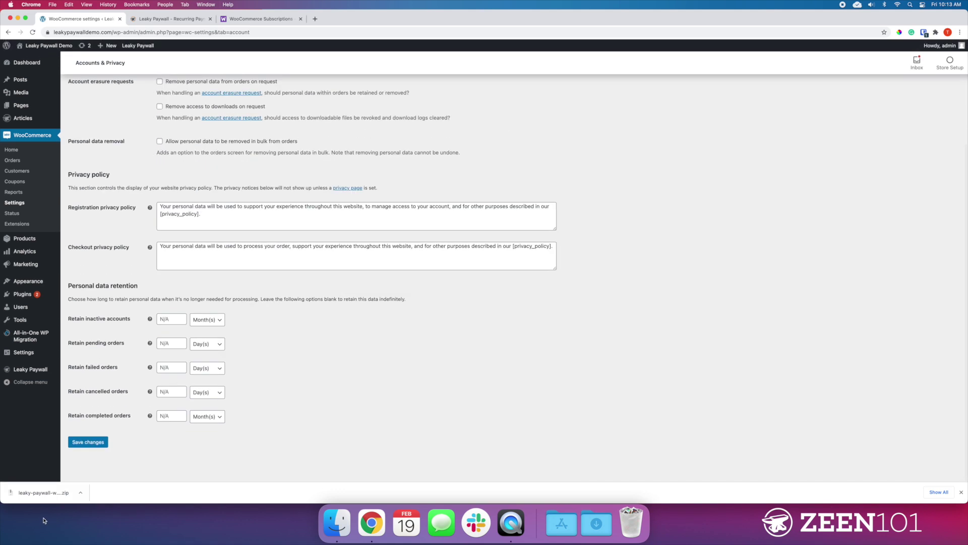
{"action": "left_click", "coordinate": [88, 442]}
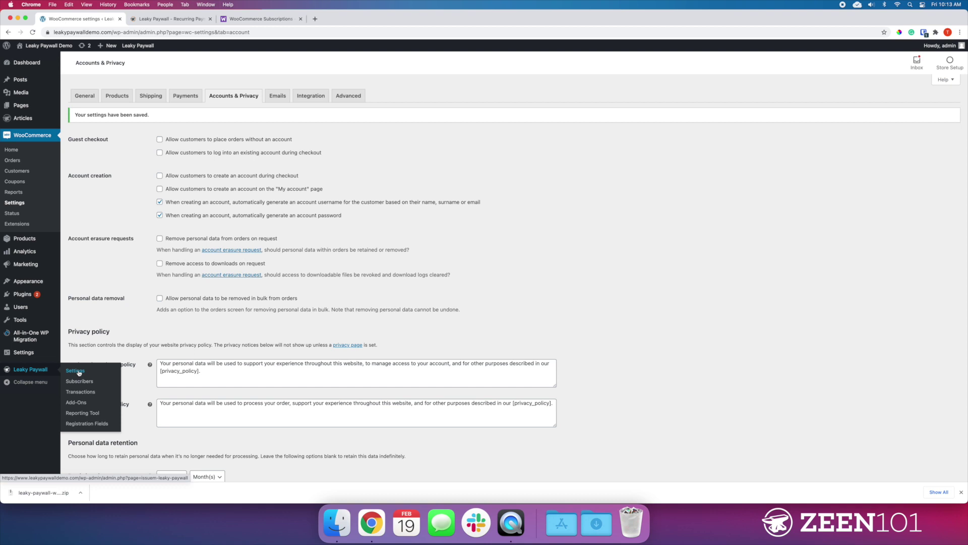
Set Leaky Paywall's Page for Subscribe Cards to Shop and save the general settings.
{"action": "left_click", "coordinate": [79, 371]}
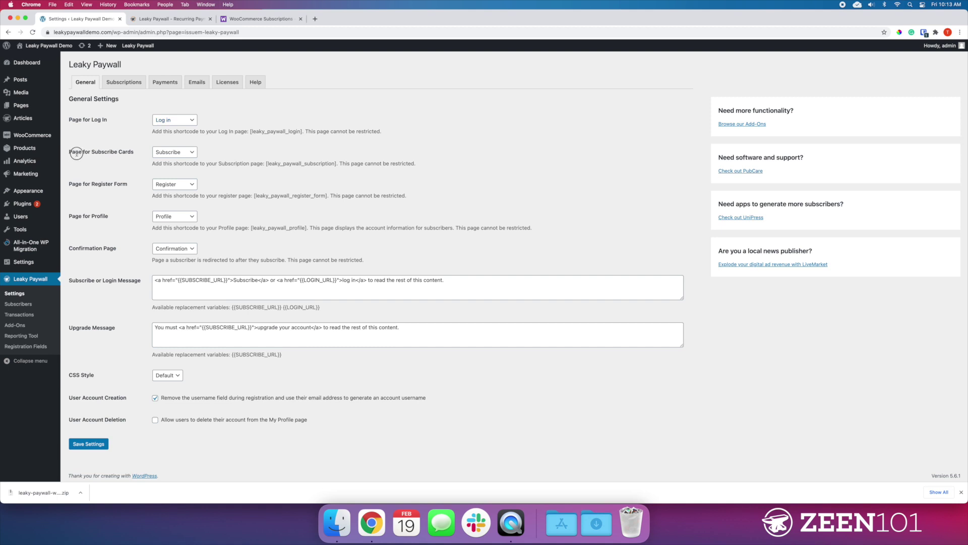
{"action": "left_click", "coordinate": [132, 154]}
{"action": "left_click", "coordinate": [173, 153]}
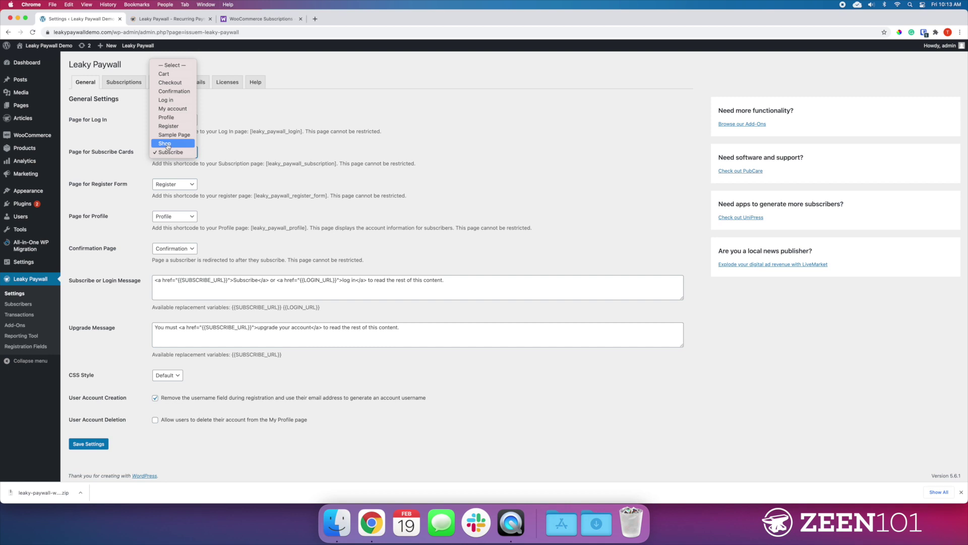
{"action": "left_click", "coordinate": [168, 145]}
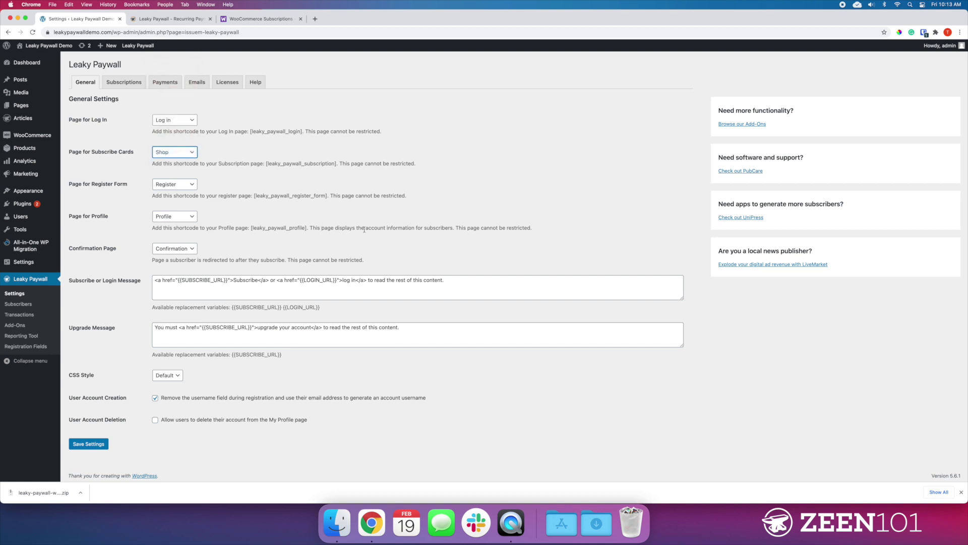
{"action": "left_click", "coordinate": [97, 447]}
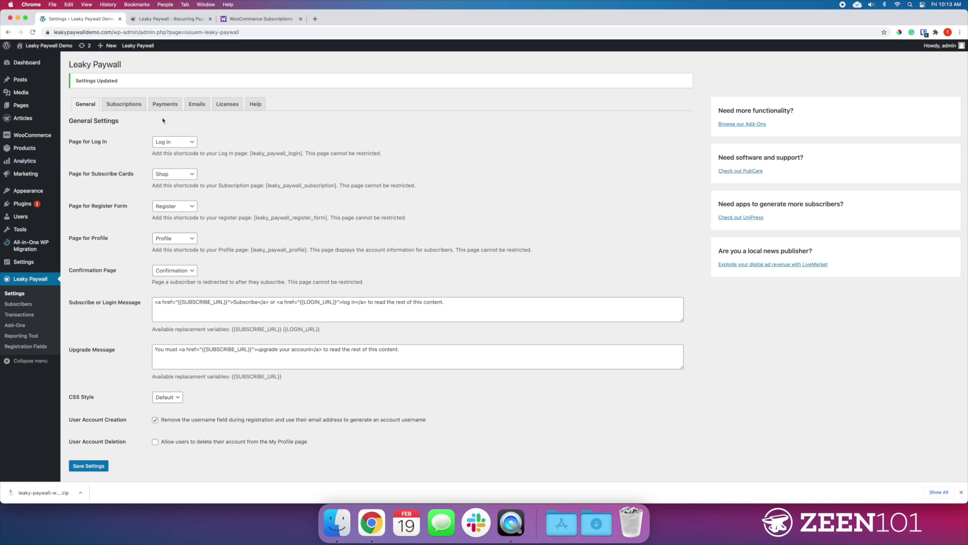
In Leaky Paywall's Subscriptions tab, locate the Digital Access level's WooCommerce Products field.
{"action": "left_click", "coordinate": [131, 107]}
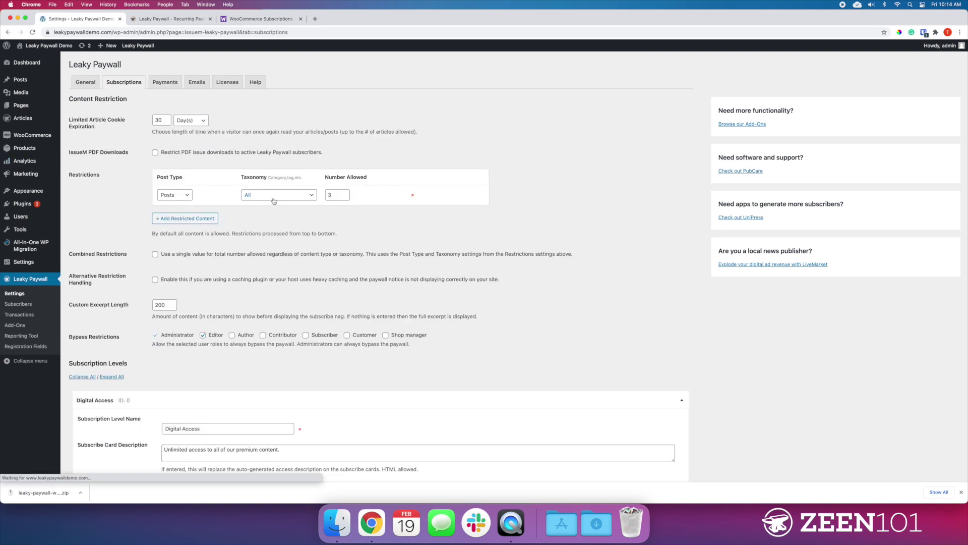
{"action": "scroll", "coordinate": [136, 138], "scroll_direction": "down", "scroll_amount": 3}
{"action": "scroll", "coordinate": [136, 139], "scroll_direction": "down", "scroll_amount": 2}
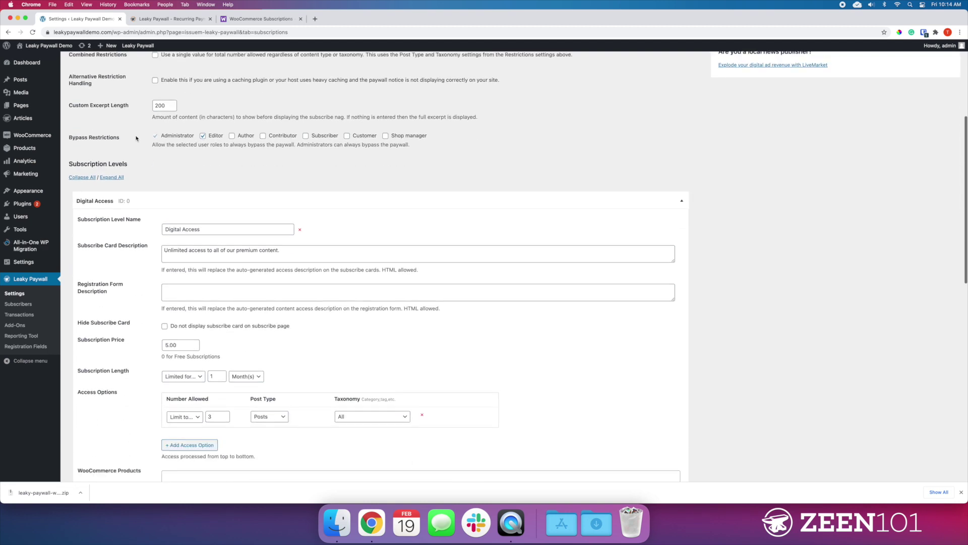
{"action": "scroll", "coordinate": [136, 138], "scroll_direction": "down", "scroll_amount": 1}
{"action": "scroll", "coordinate": [136, 138], "scroll_direction": "down", "scroll_amount": 2}
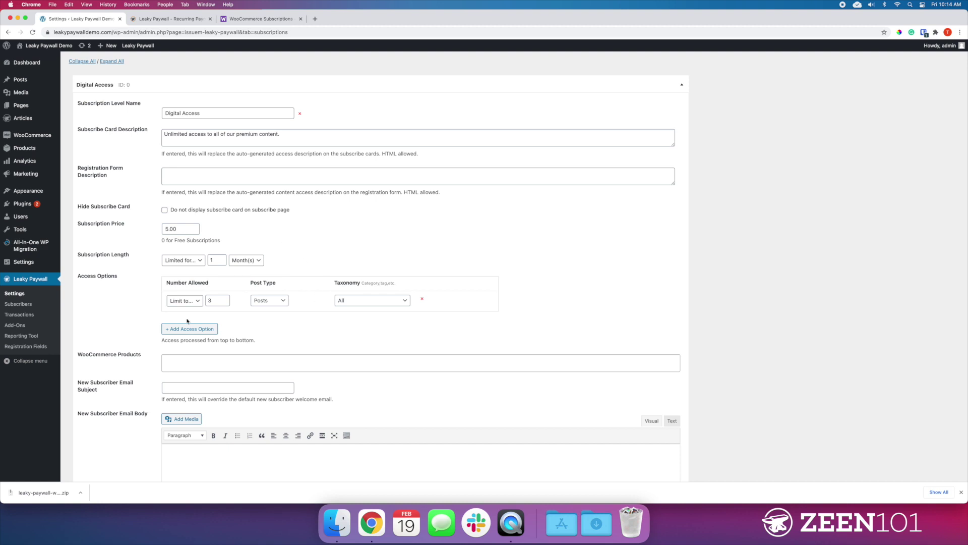
{"action": "scroll", "coordinate": [257, 274], "scroll_direction": "down", "scroll_amount": 1}
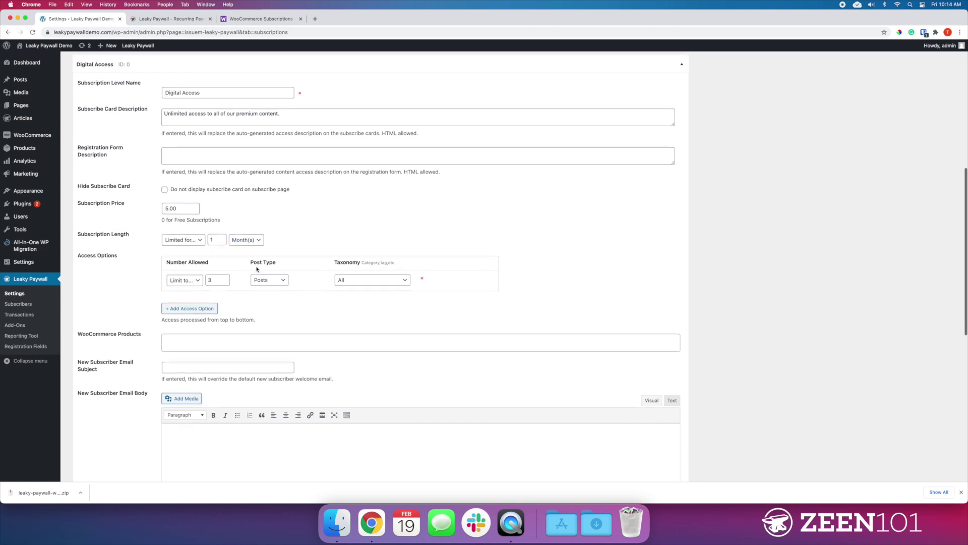
{"action": "scroll", "coordinate": [253, 367], "scroll_direction": "down", "scroll_amount": 1}
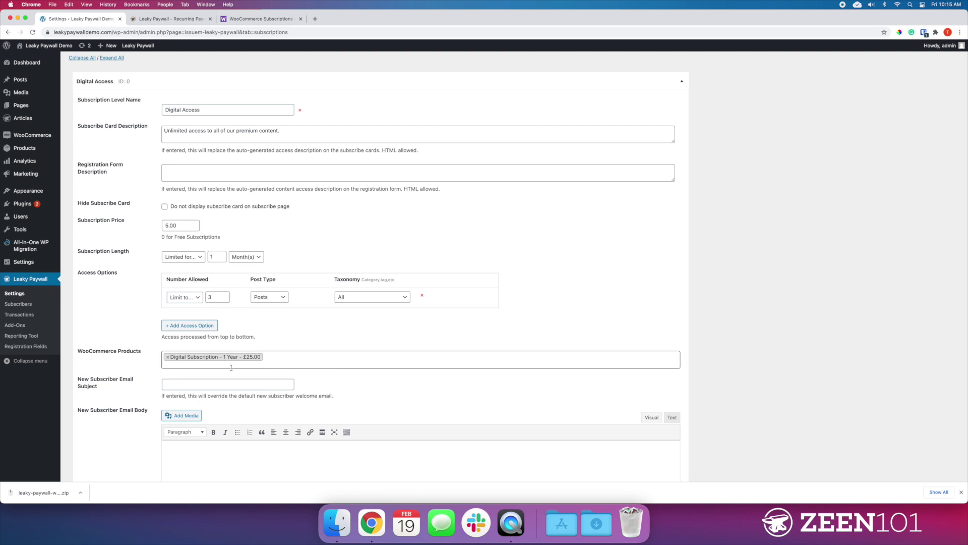
{"action": "scroll", "coordinate": [218, 307], "scroll_direction": "up", "scroll_amount": 2}
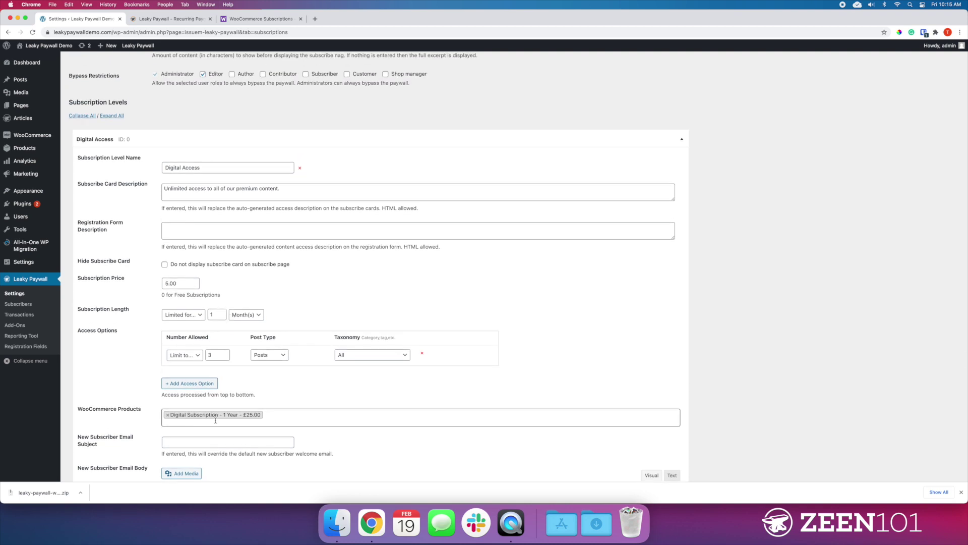